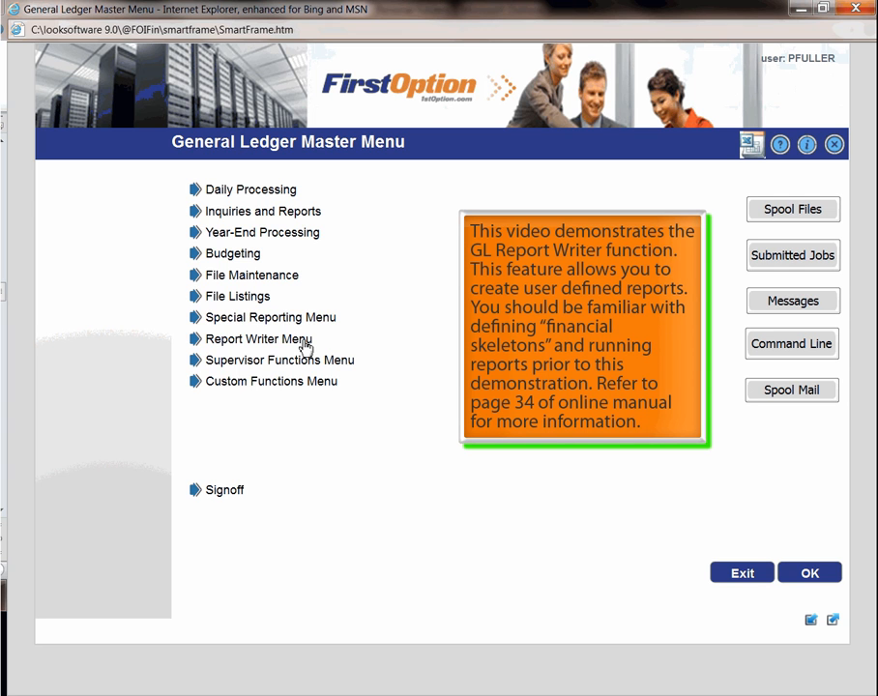
# - Open report writer definition 100 in Definition Maintenance
pyautogui.click(304, 343)
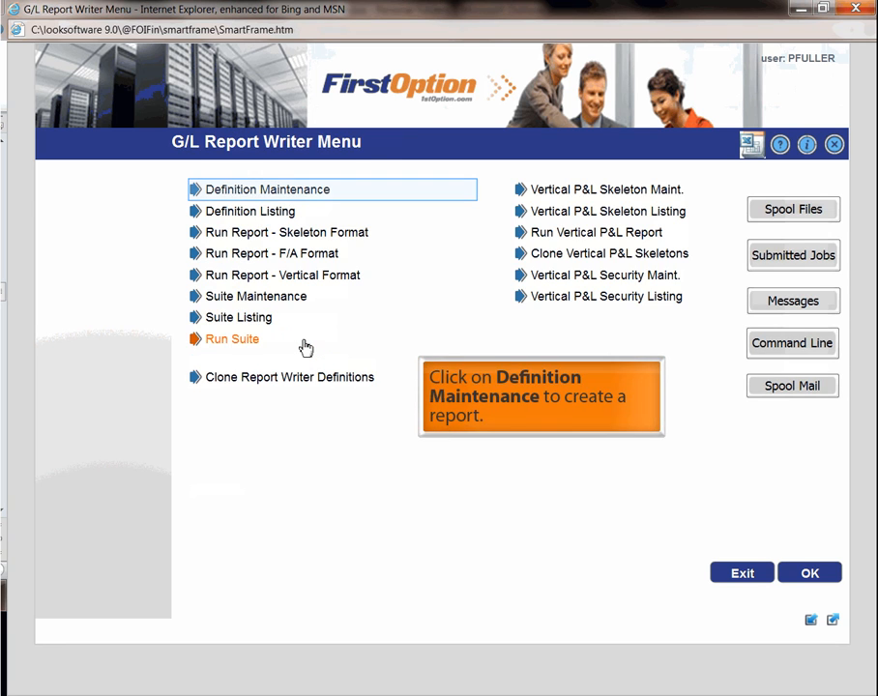
pyautogui.click(309, 196)
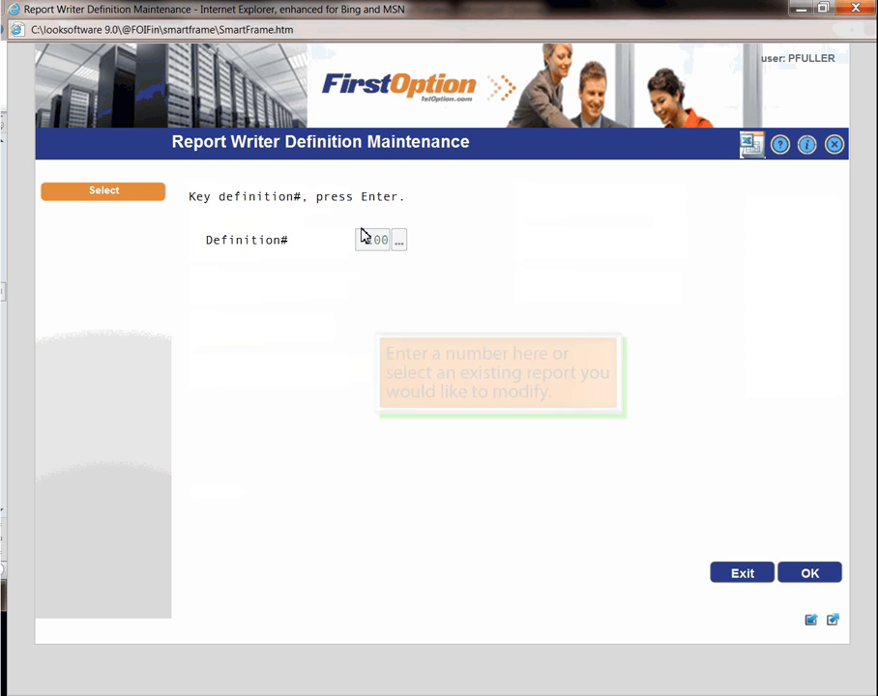
pyautogui.press('Return')
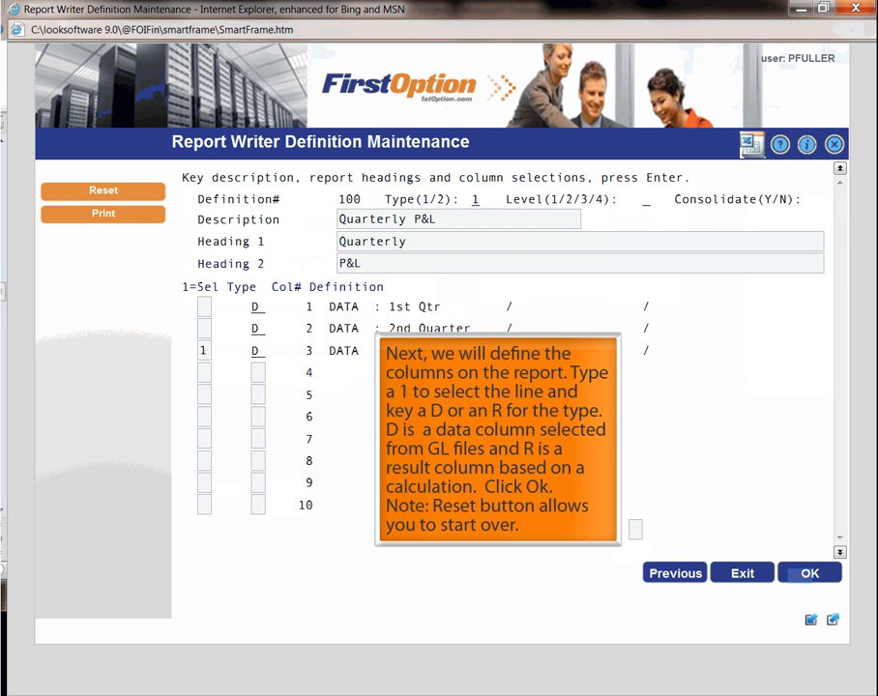
# - Open data column 3 of the definition, enter the heading 3rd Quarter and return to the column list
pyautogui.click(802, 577)
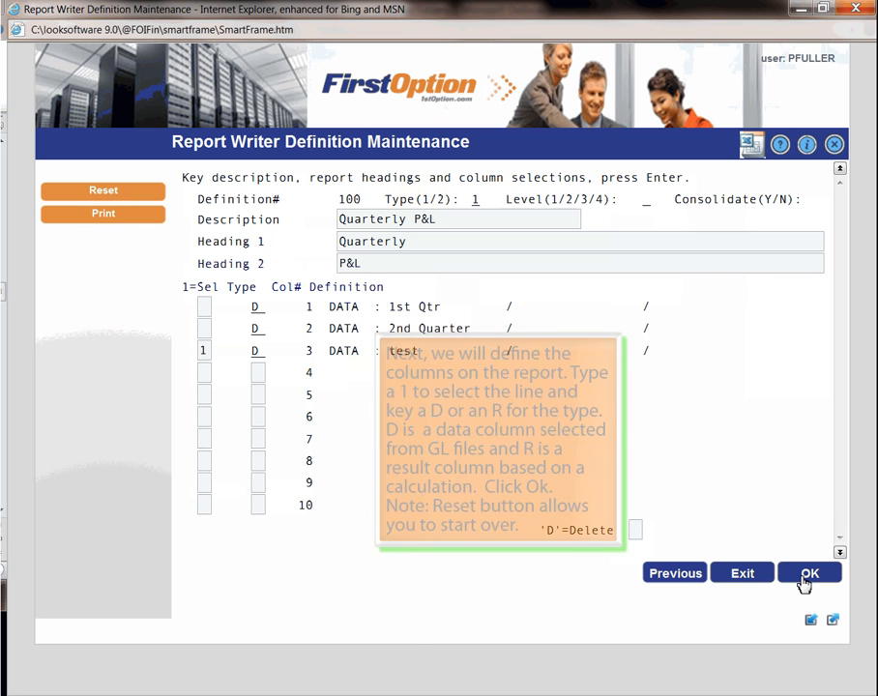
pyautogui.write('3rd Quarter')
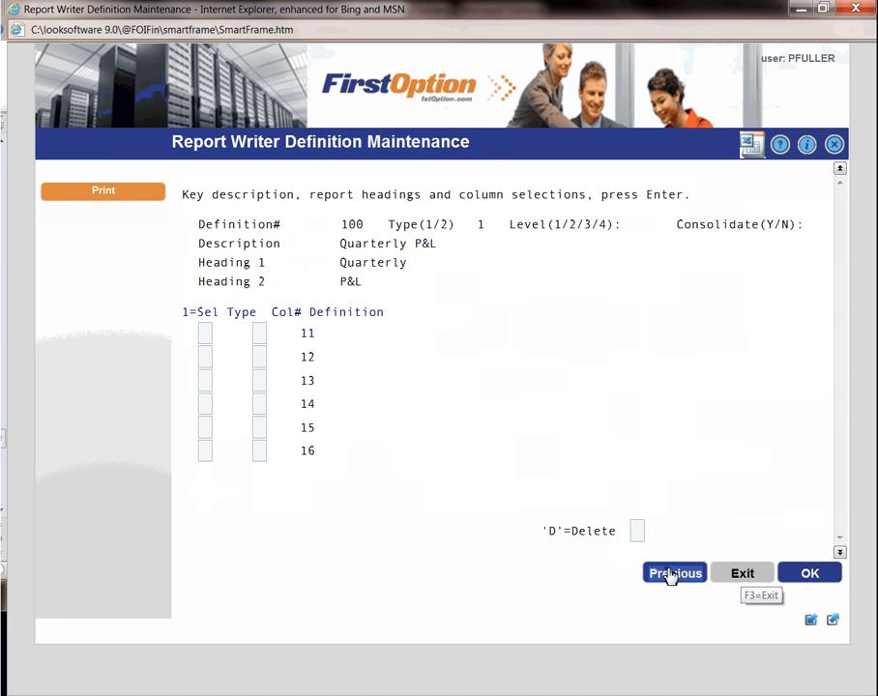
pyautogui.click(672, 573)
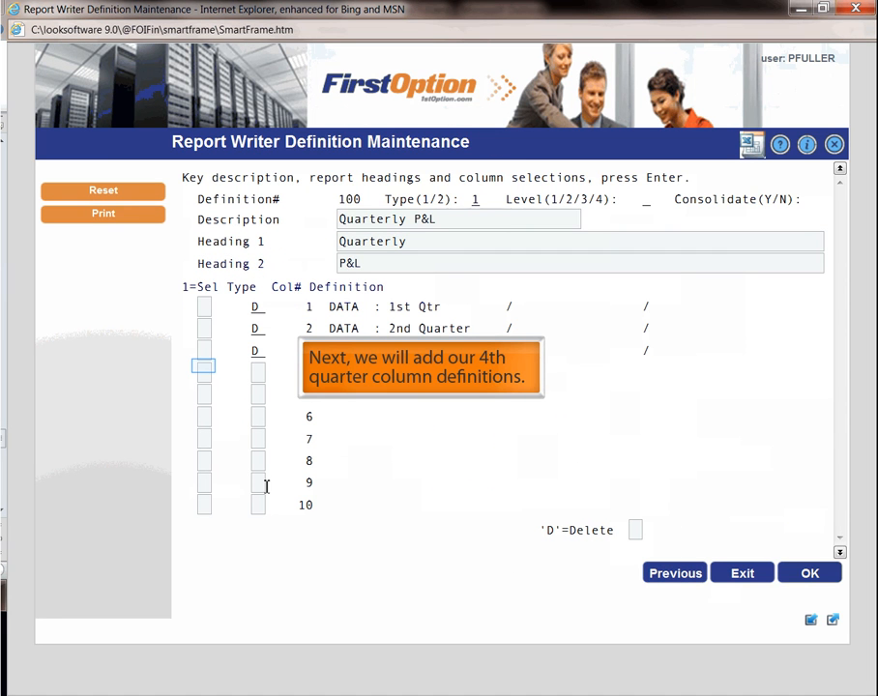
# - Add column 4 as a data column (type D) with the heading 4th Quarter
pyautogui.click(205, 368)
pyautogui.write('1D')
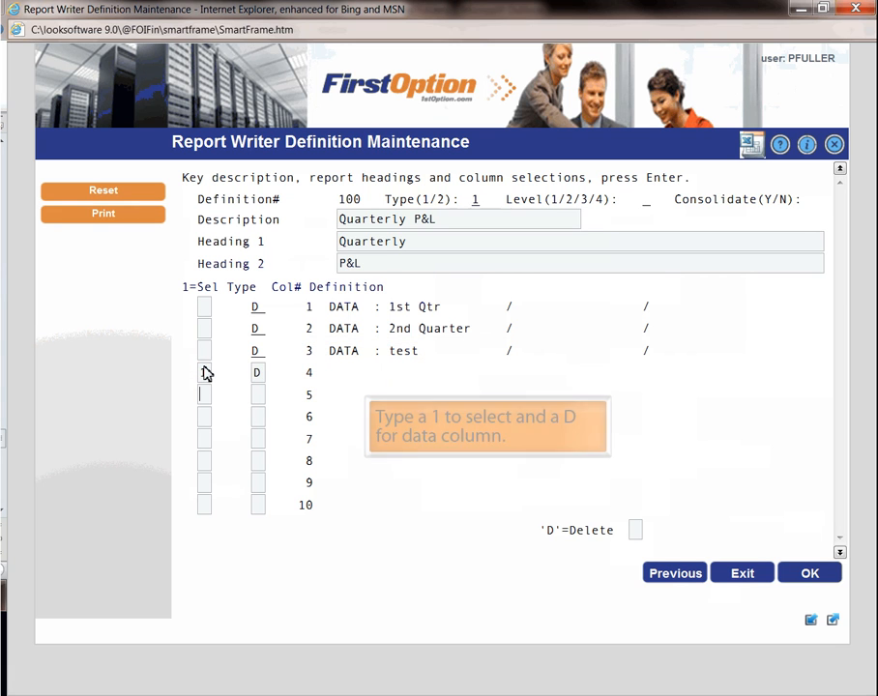
pyautogui.click(808, 575)
pyautogui.write('4th Quarter')
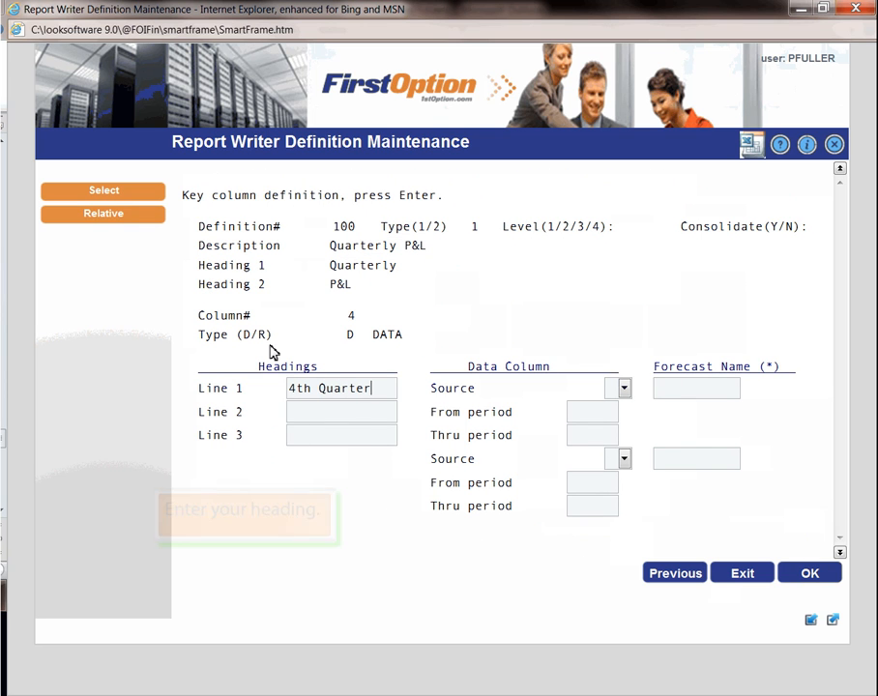
# - Set the 4th Quarter column's source to A with periods 10/13 through 12/13, save it and return to the column list
pyautogui.click(623, 388)
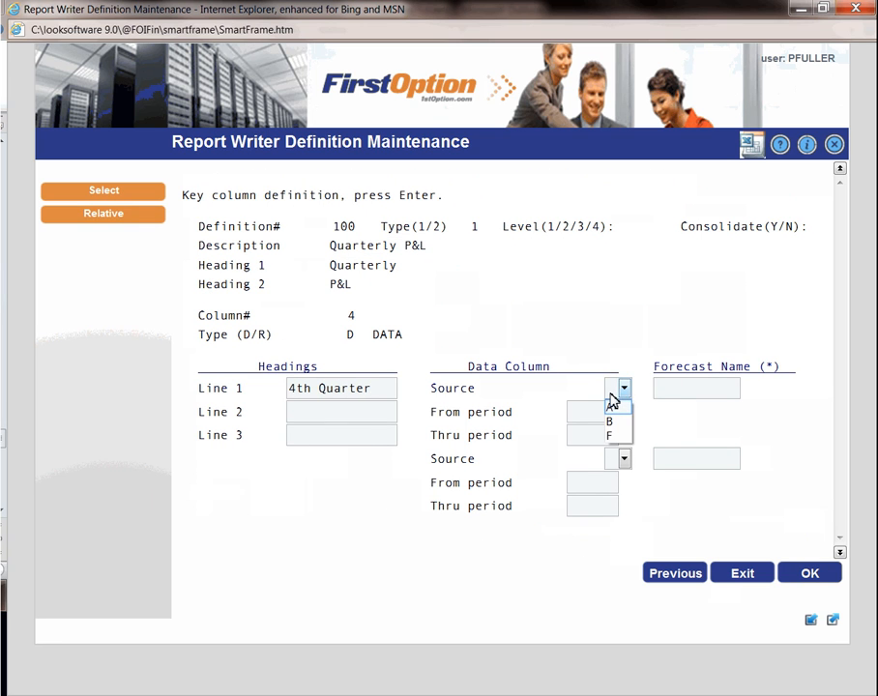
pyautogui.click(610, 407)
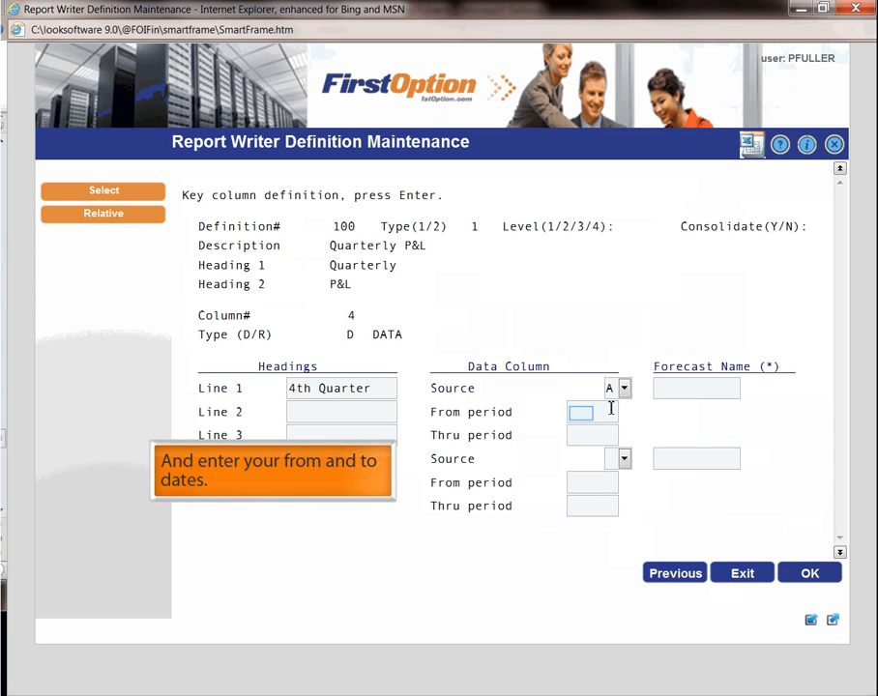
pyautogui.write('10/13')
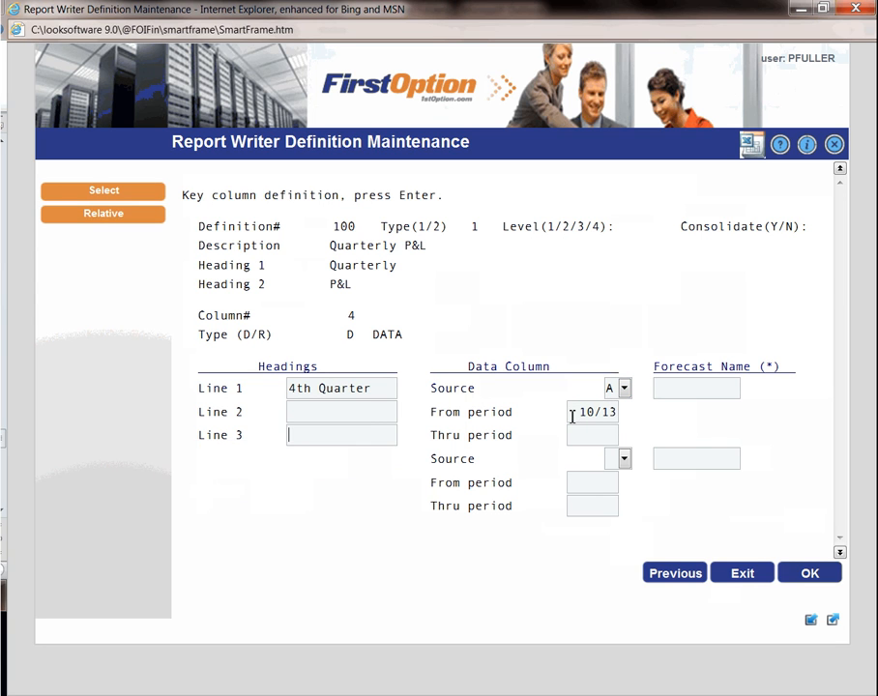
pyautogui.click(592, 431)
pyautogui.write('12/13')
pyautogui.press('Return')
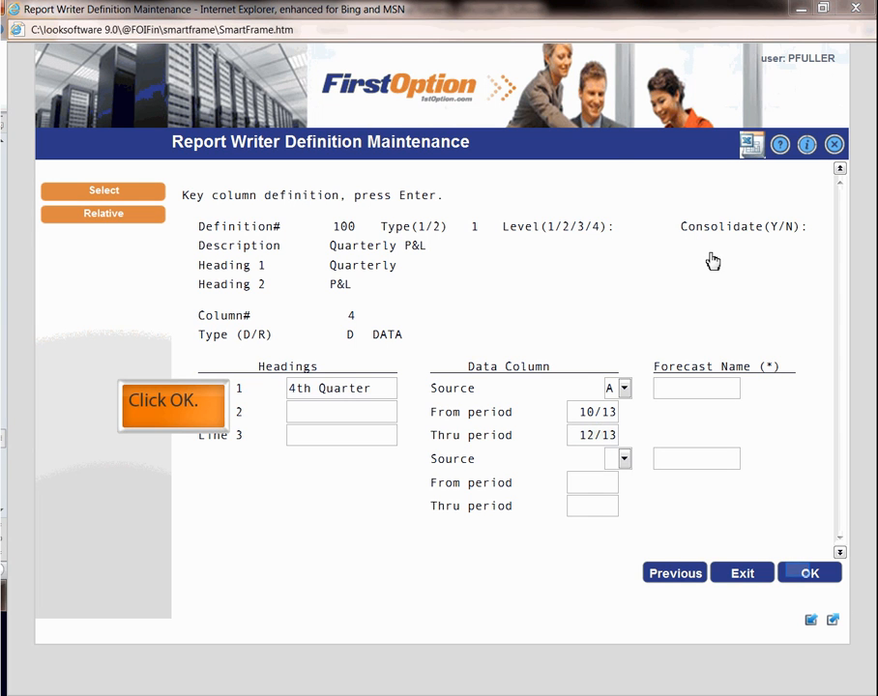
pyautogui.click(803, 574)
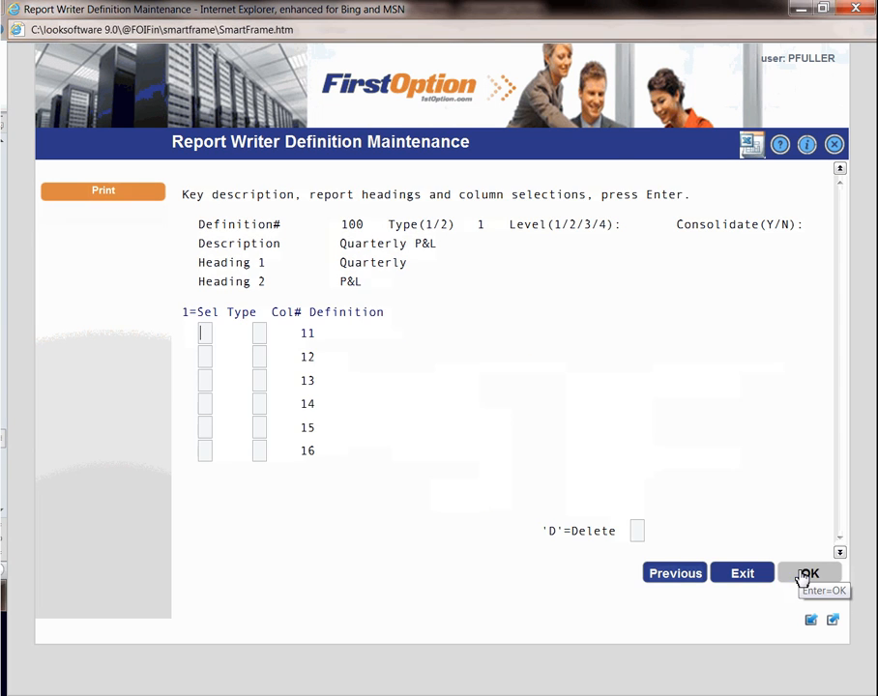
pyautogui.click(674, 573)
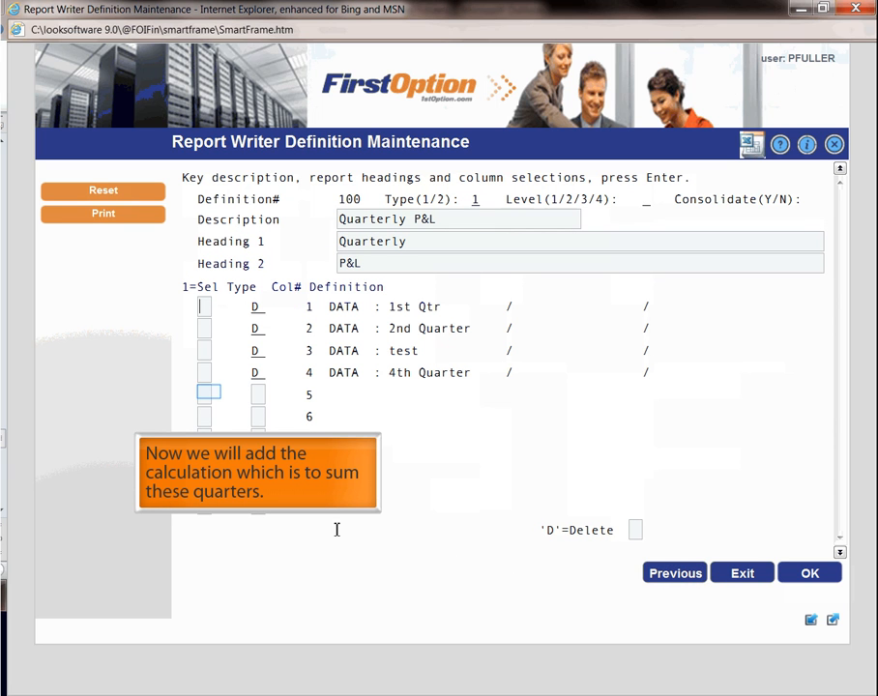
# - Add column 5 as a result column (type R) with the heading total
pyautogui.click(212, 394)
pyautogui.write('1 ')
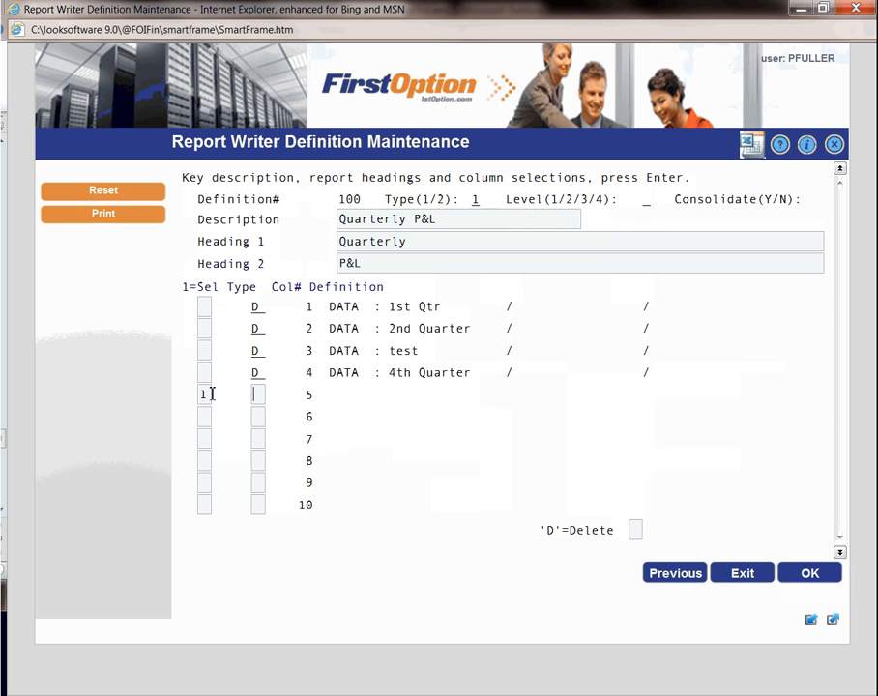
pyautogui.write('R')
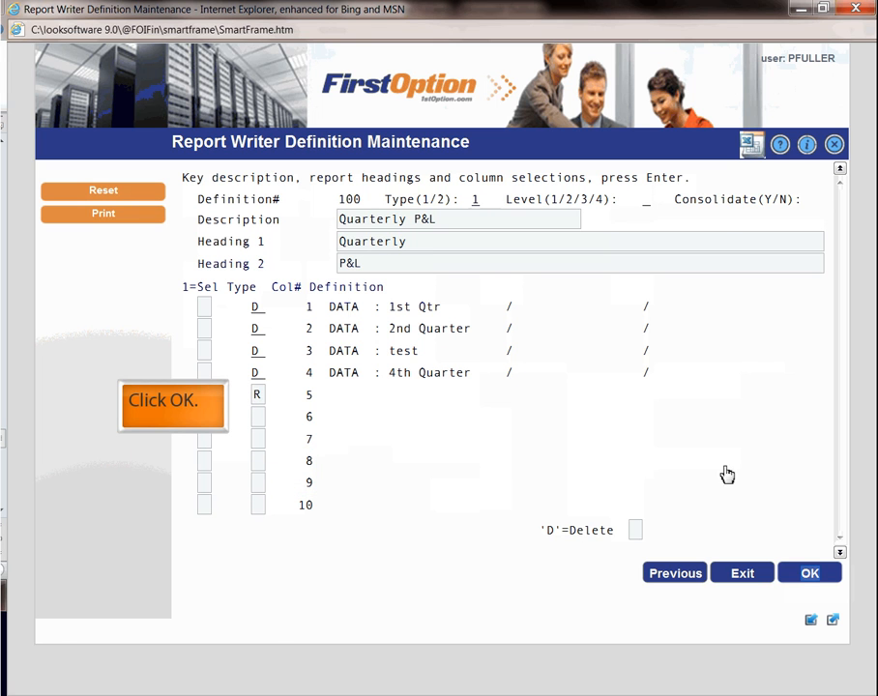
pyautogui.click(808, 575)
pyautogui.write('total')
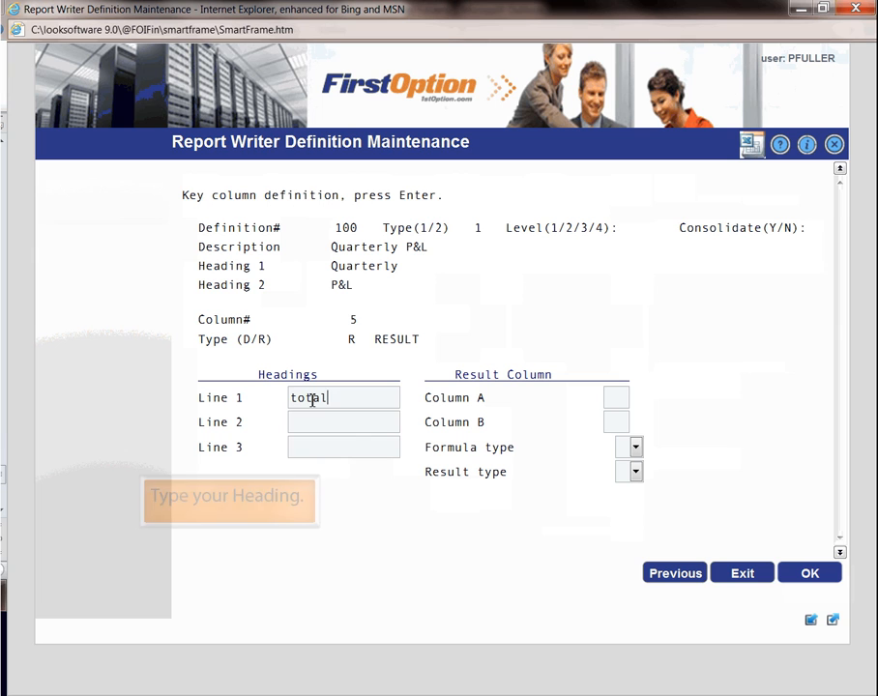
# - Make the total column sum columns 1 through 4 with formula type S and result type $, then save and return to the column list
pyautogui.press('Tab')
pyautogui.write('1')
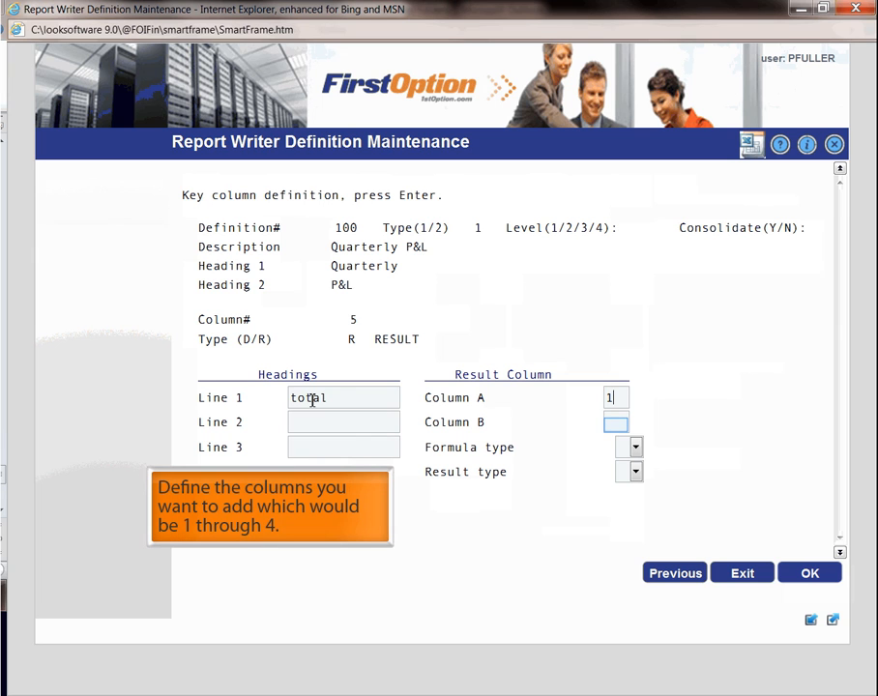
pyautogui.click(618, 427)
pyautogui.write('4')
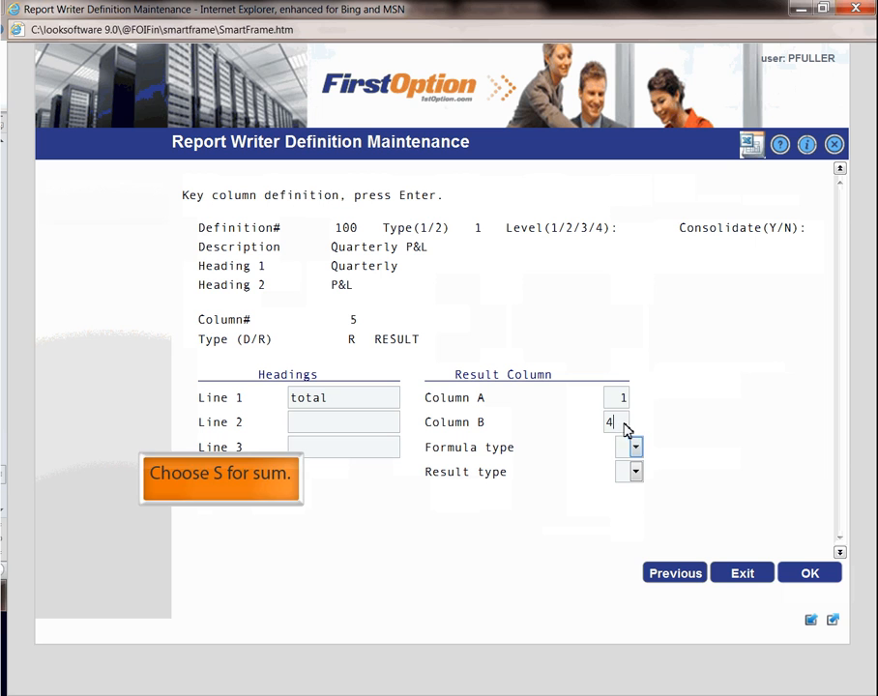
pyautogui.click(637, 449)
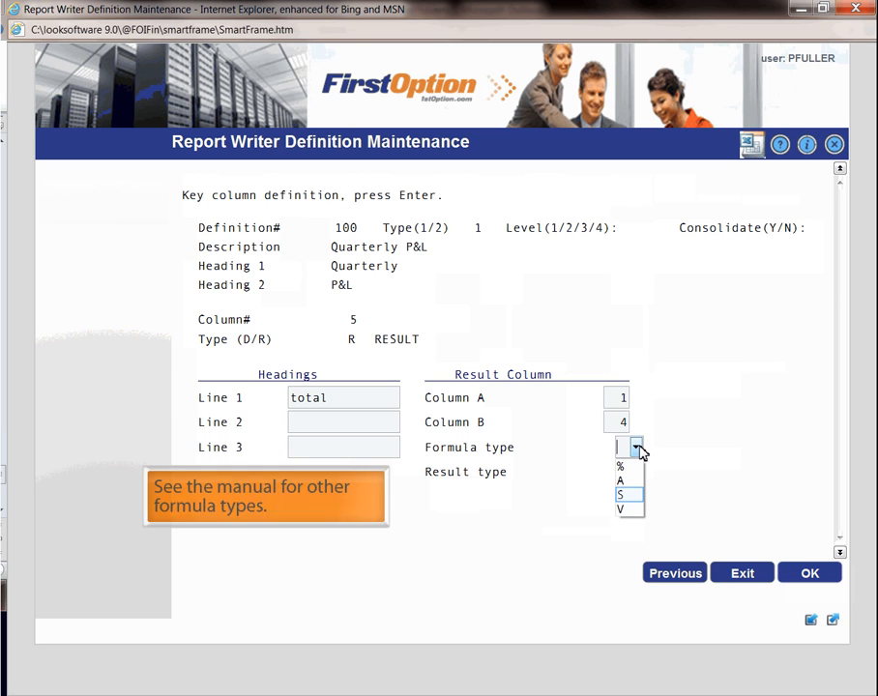
pyautogui.click(623, 496)
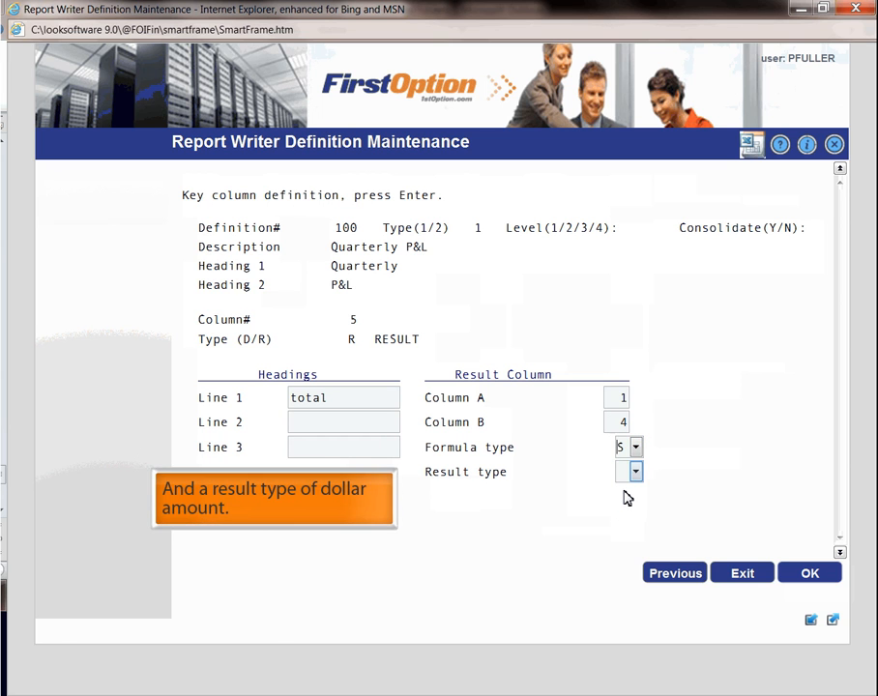
pyautogui.click(636, 472)
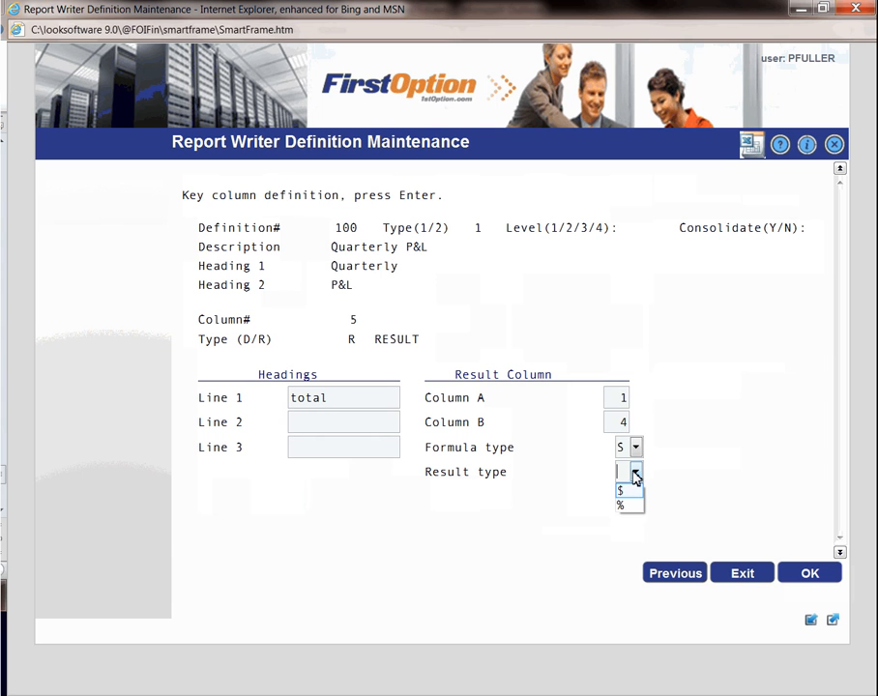
pyautogui.click(624, 495)
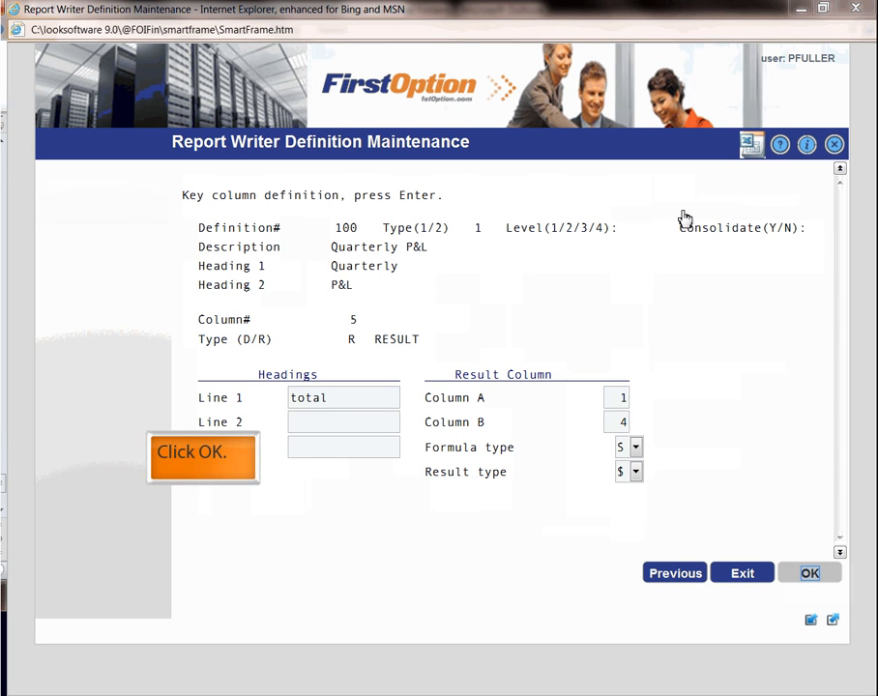
pyautogui.click(809, 575)
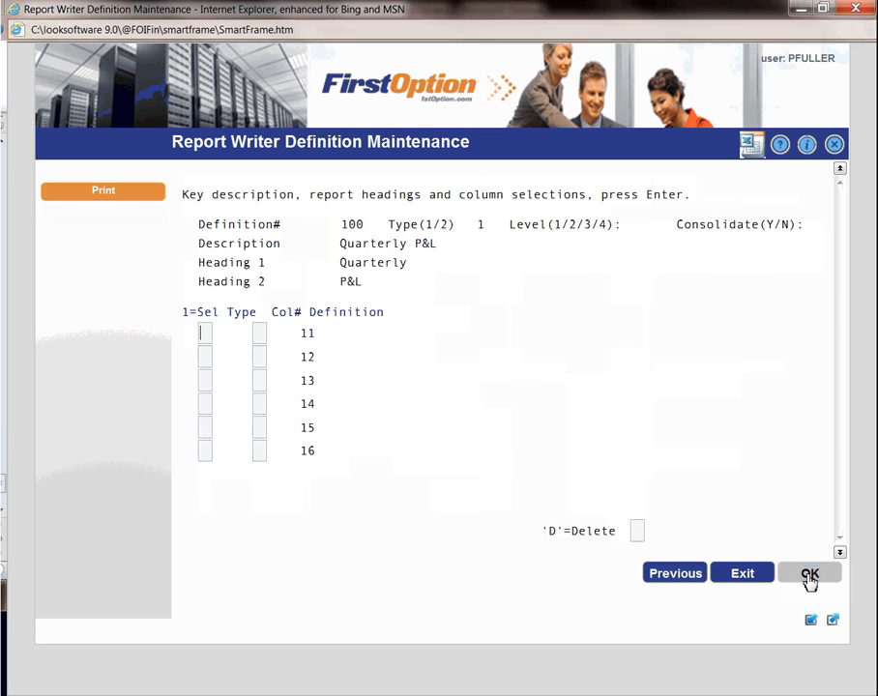
pyautogui.click(679, 580)
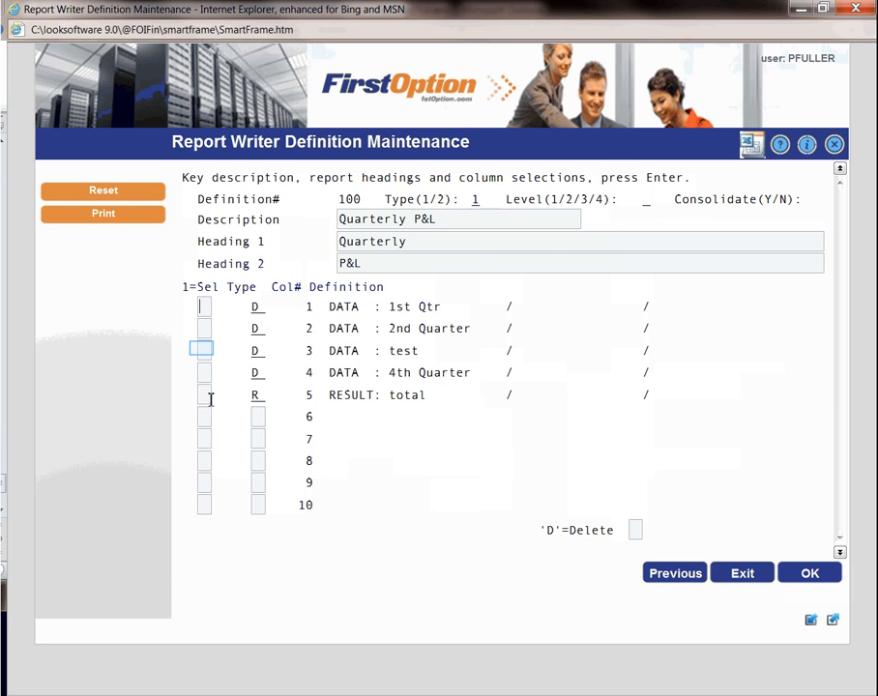
pyautogui.click(203, 349)
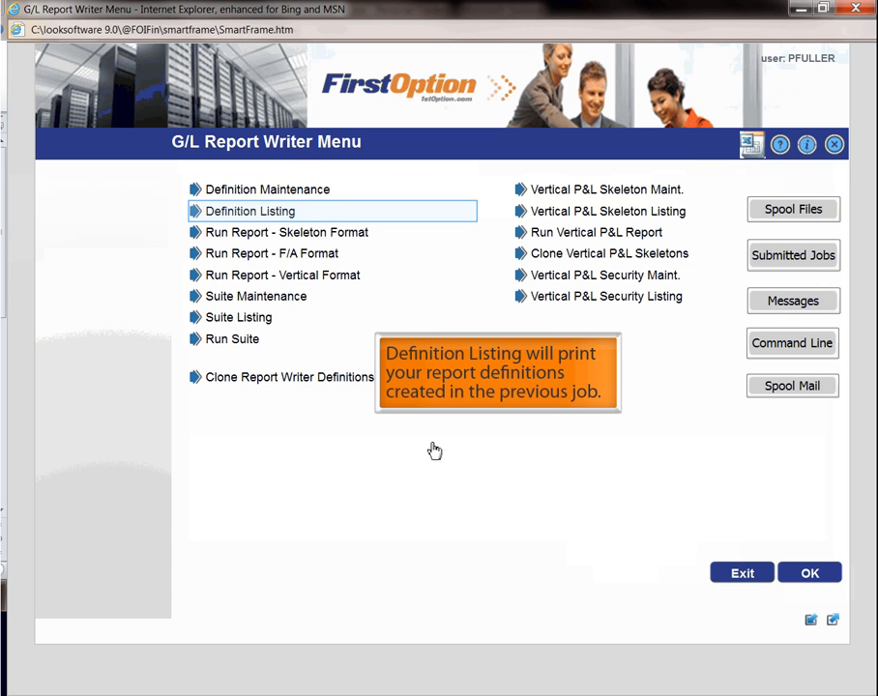
# - View the Definition Listing's column version print option and exit without printing
pyautogui.click(282, 218)
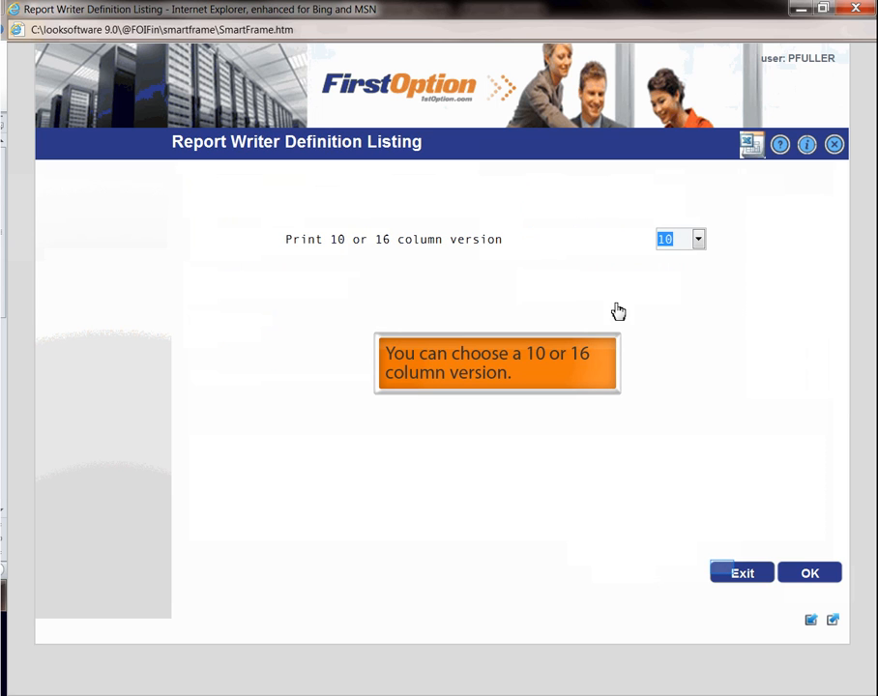
pyautogui.click(727, 574)
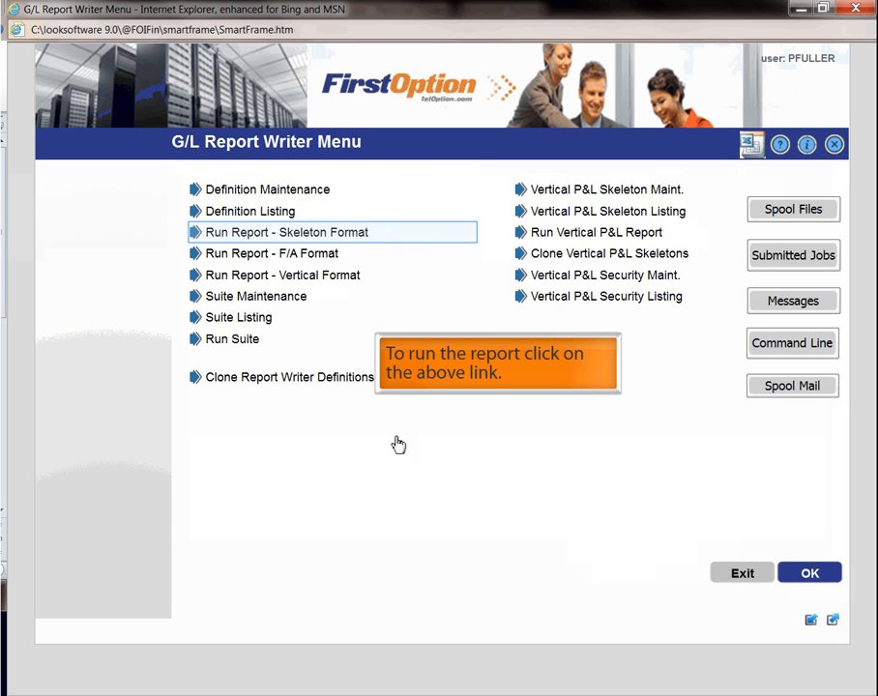
# - Set up a skeleton-format report run with skeleton type P, financial skeleton 001, report writer definition 100 and reporting level 1
pyautogui.click(343, 234)
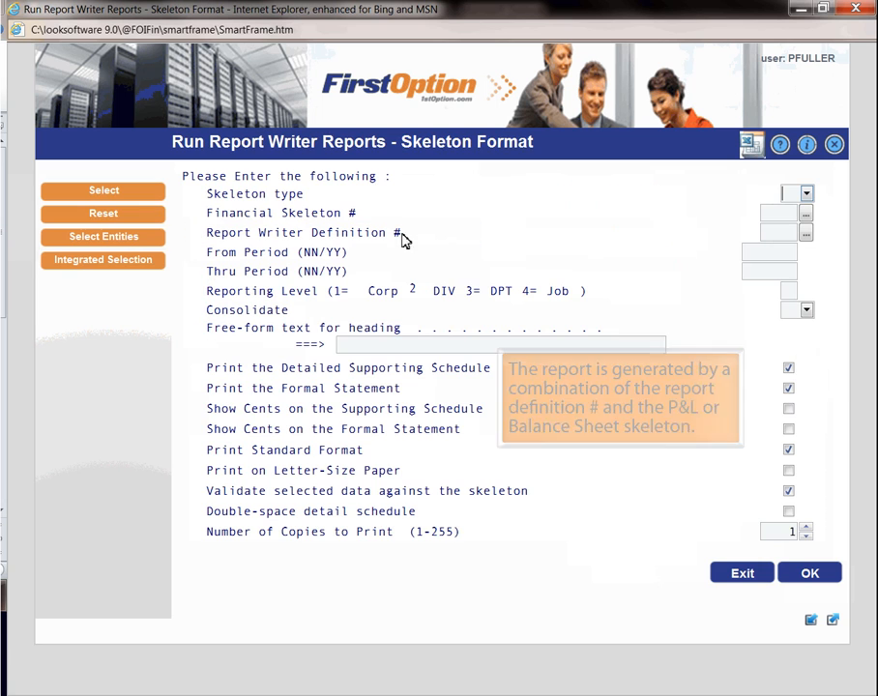
pyautogui.click(806, 196)
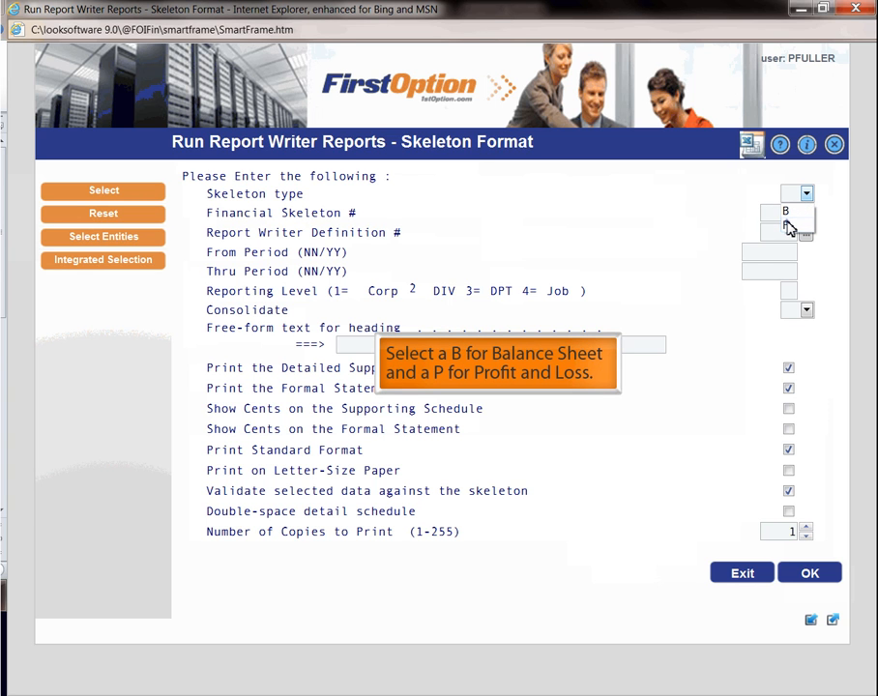
pyautogui.click(788, 226)
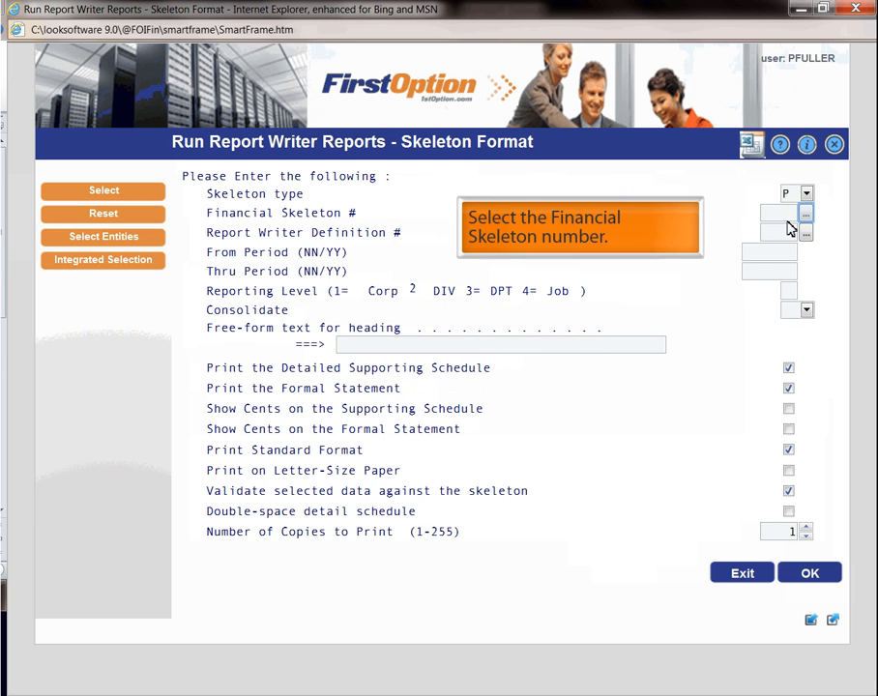
pyautogui.click(805, 213)
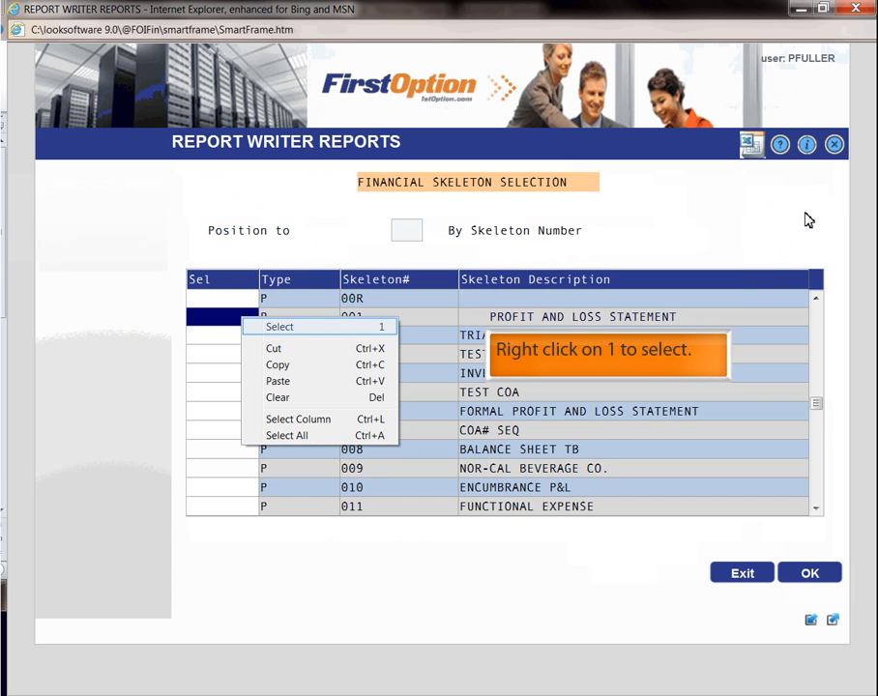
pyautogui.click(280, 330)
pyautogui.write('100')
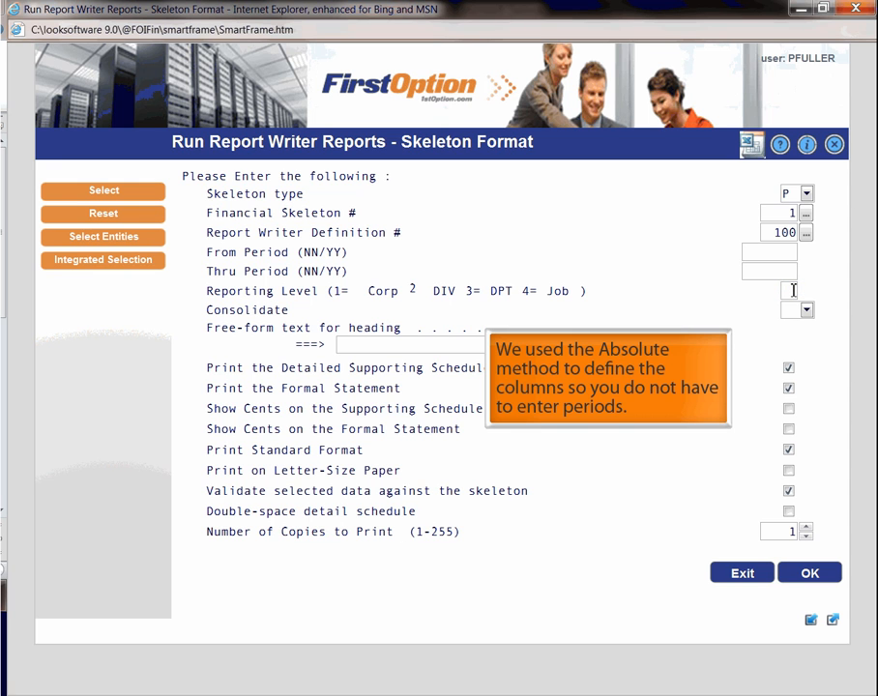
pyautogui.write('1')
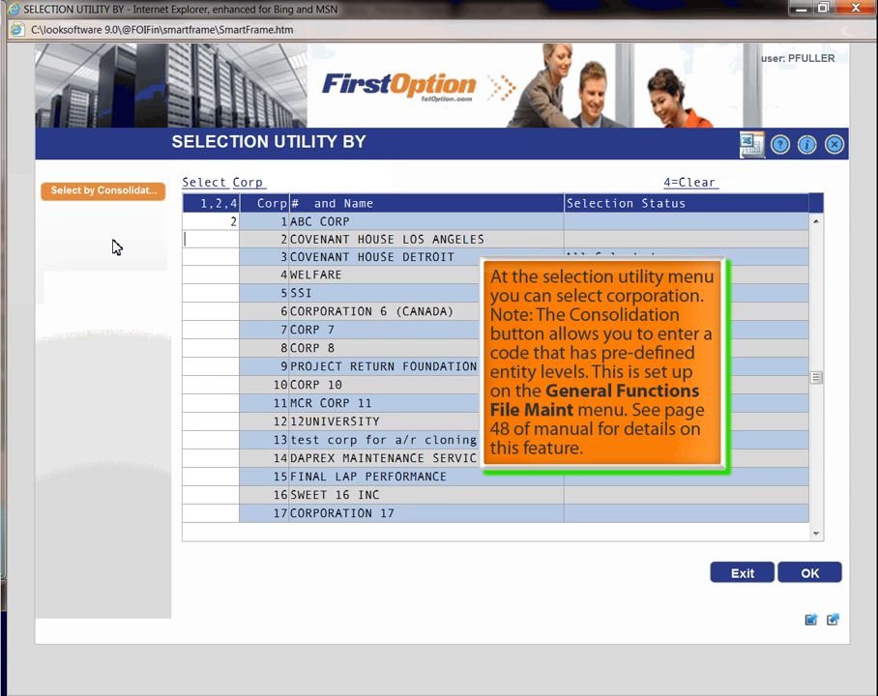
# - Drill the entity selection with option 2 from corporation 1 ABC CORP through division 0 NONE and a department to jobs, then accept it
pyautogui.press('Return')
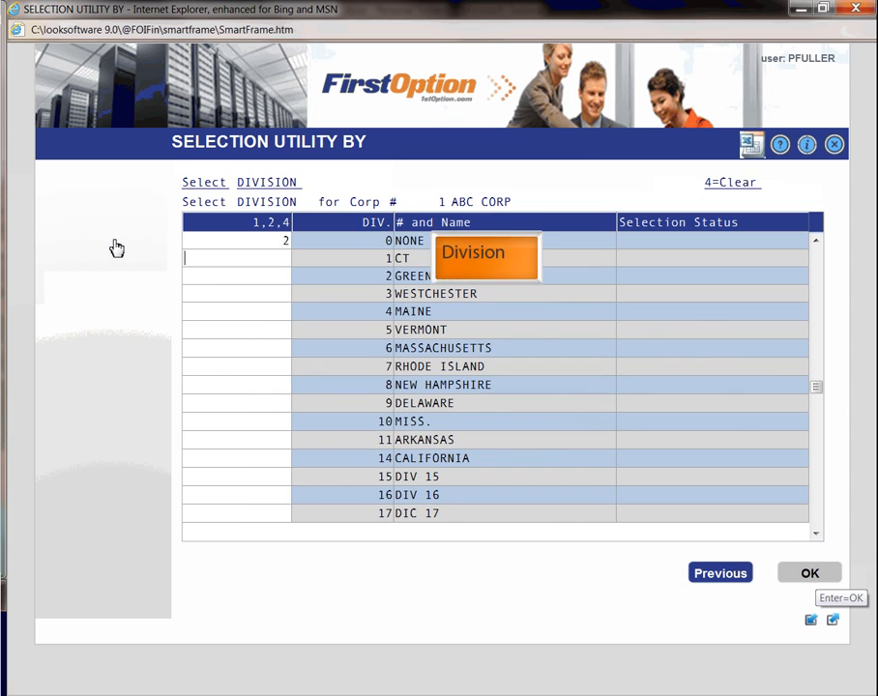
pyautogui.press('Return')
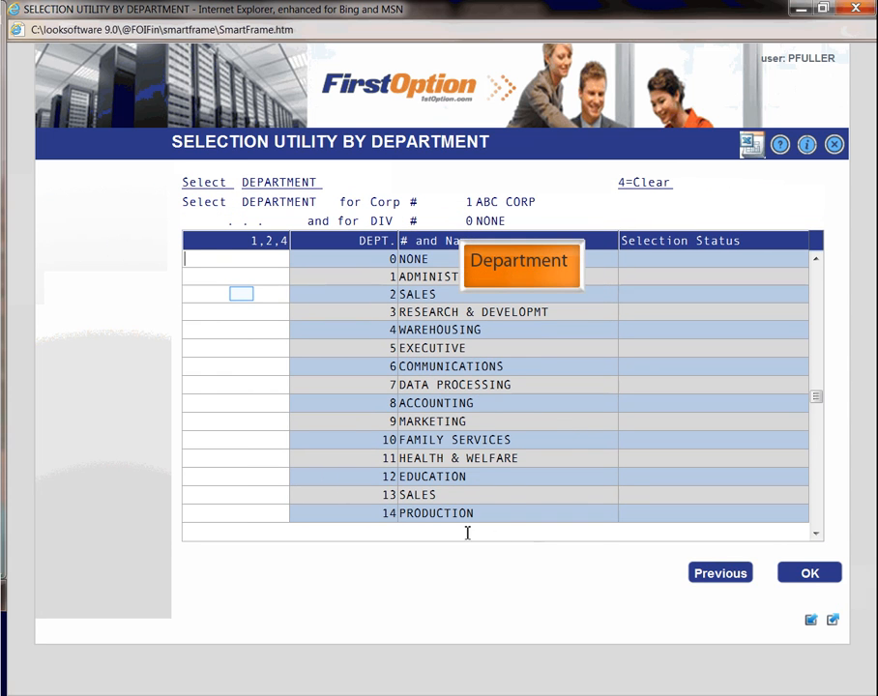
pyautogui.write('2')
pyautogui.press('Return')
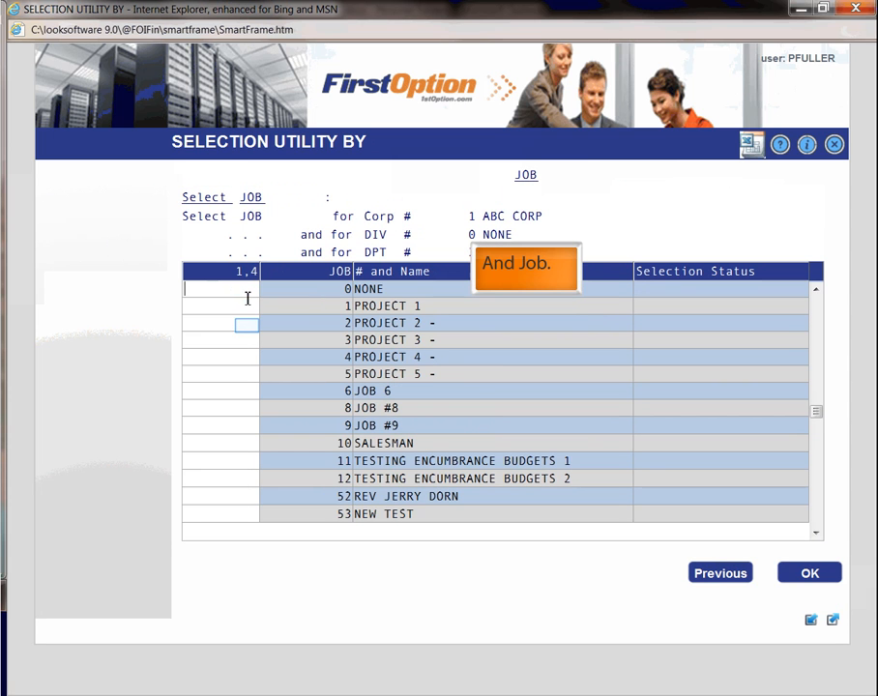
pyautogui.press('Return')
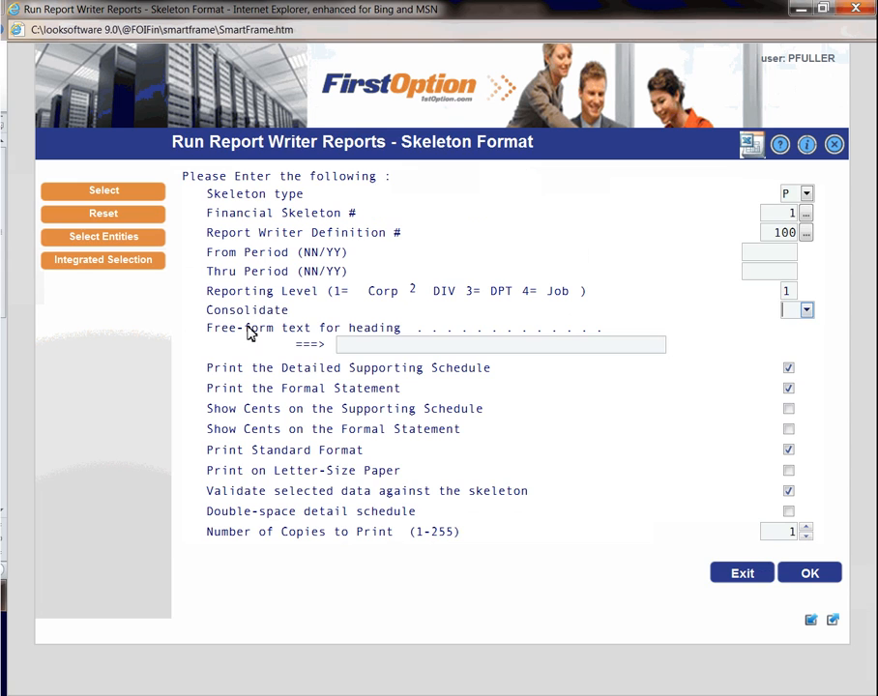
# - Set Consolidate to N (No) and run the skeleton-format report
pyautogui.click(806, 310)
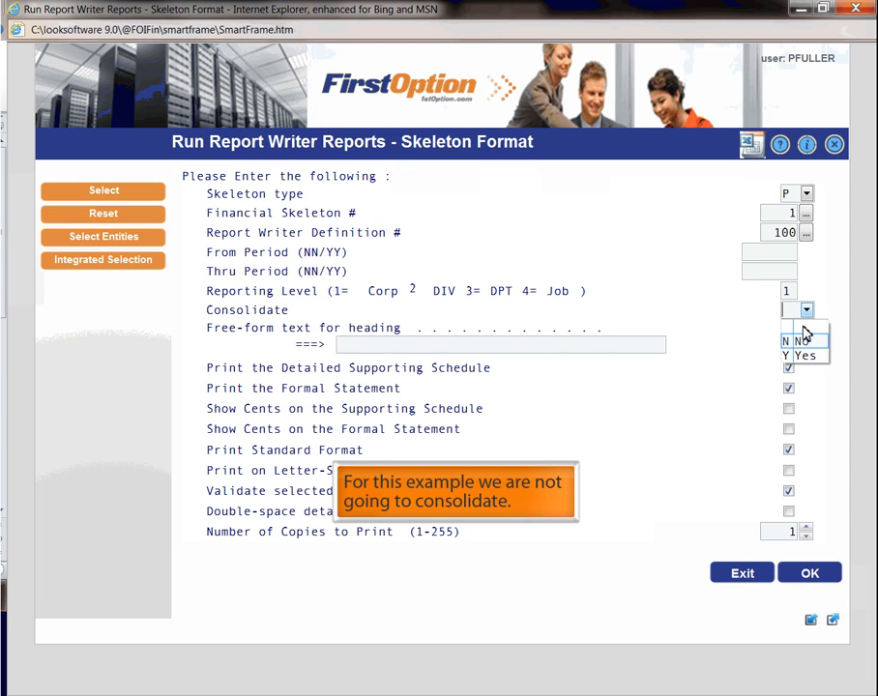
pyautogui.click(803, 343)
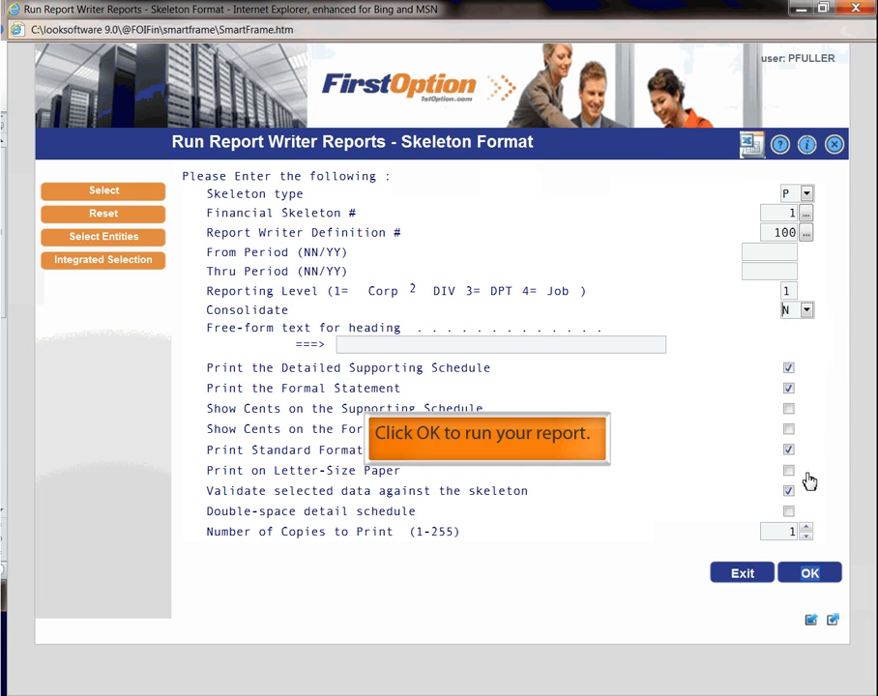
pyautogui.click(811, 572)
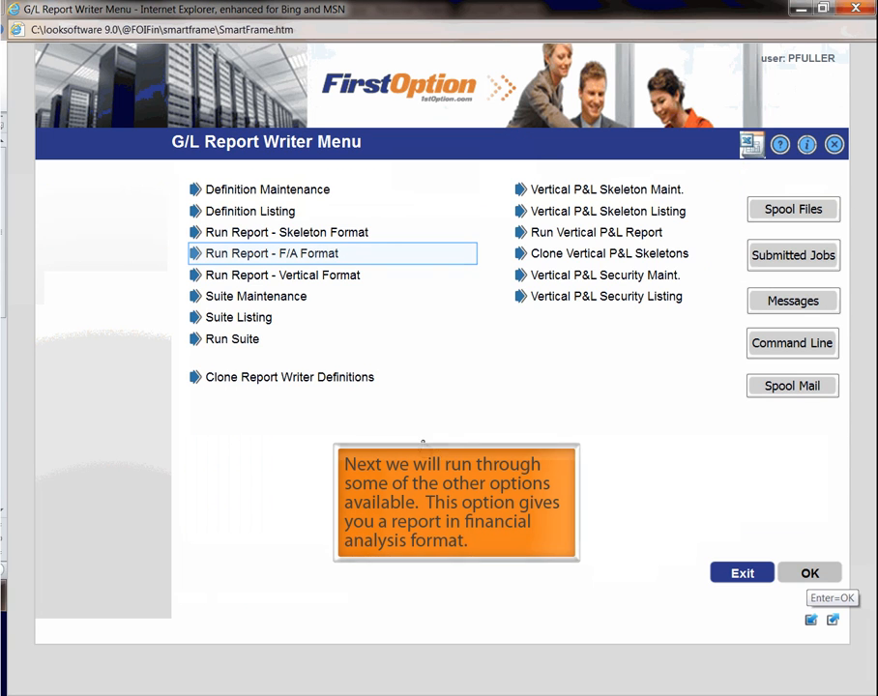
# - View the F/A format report run options and the Clone Report Writer Definitions form, exiting each without entering anything
pyautogui.click(329, 257)
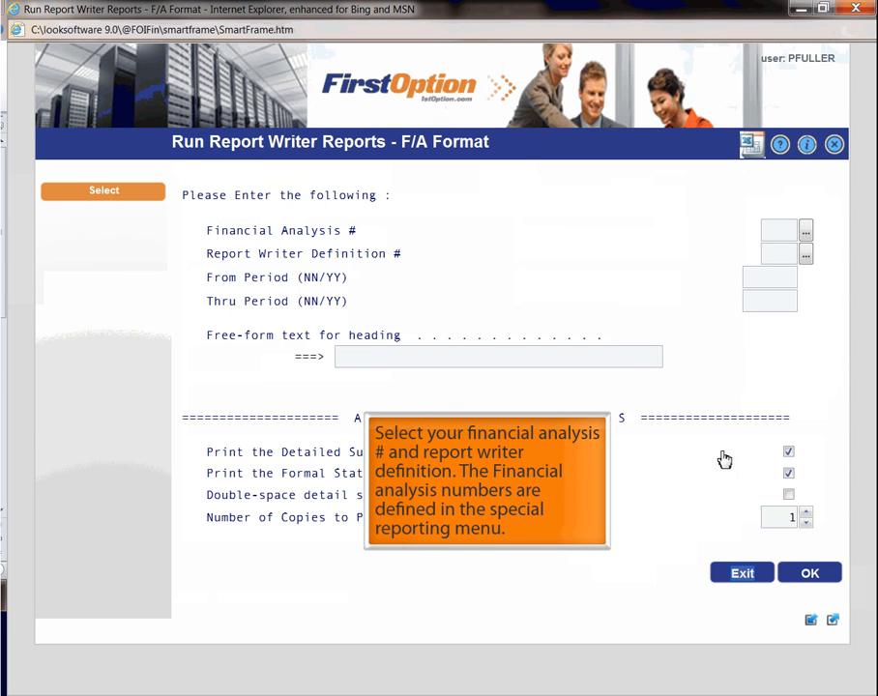
pyautogui.click(743, 575)
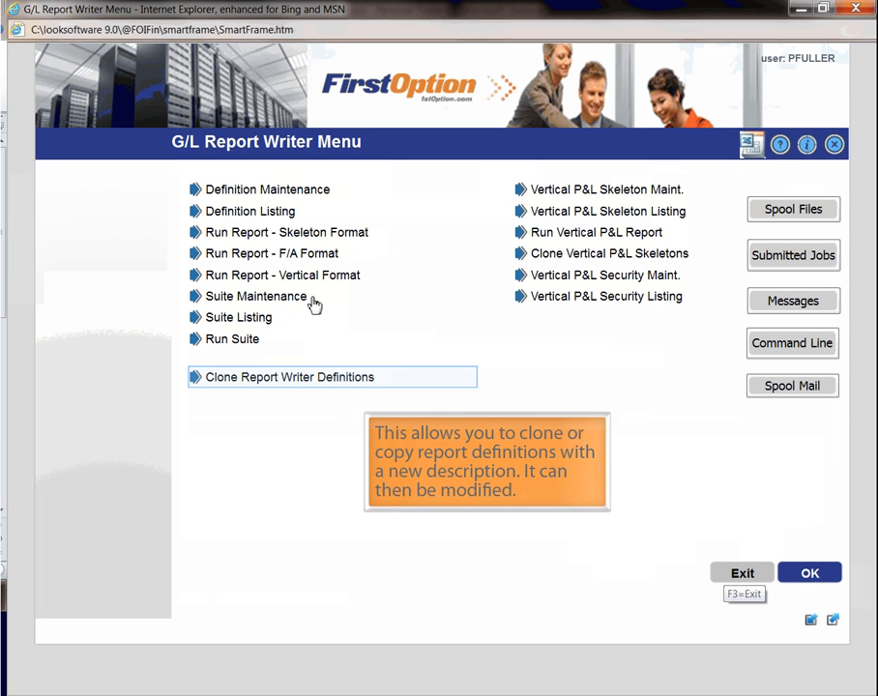
pyautogui.click(353, 380)
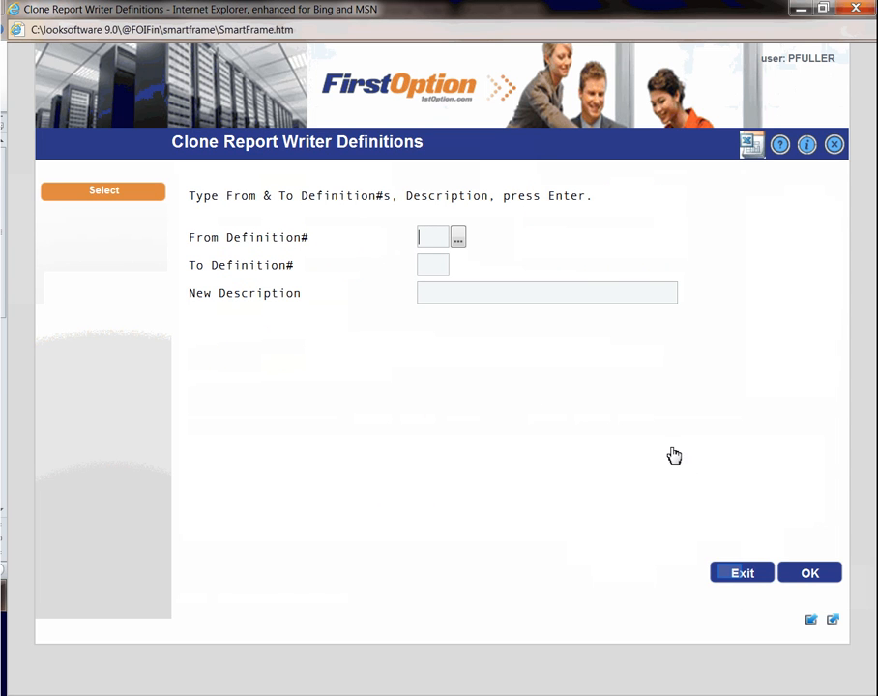
pyautogui.click(734, 574)
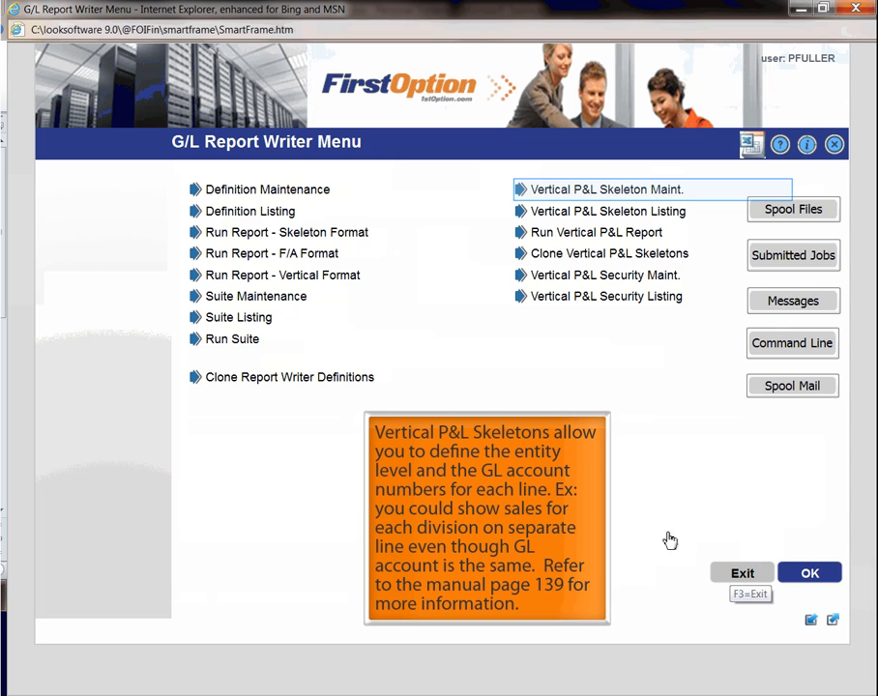